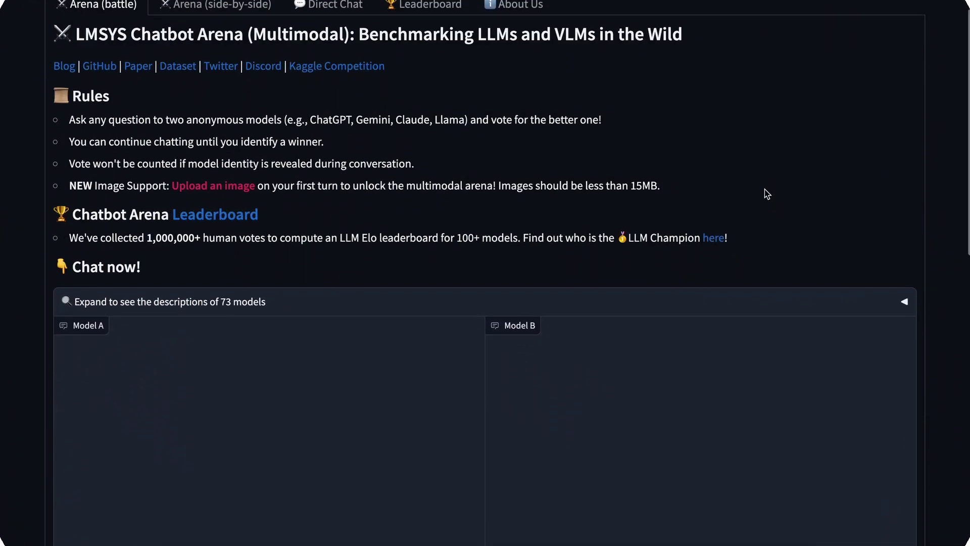
Step: Send 'yo, what's up?' to both anonymous battle models and scroll down to their replies
{"action": "scroll", "coordinate": [766, 194], "scroll_direction": "down", "scroll_amount": 6}
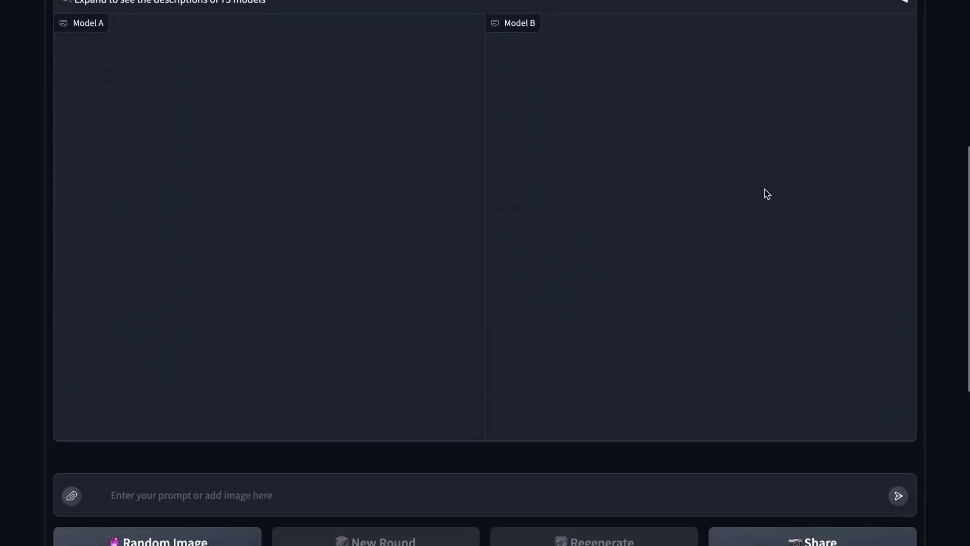
{"action": "scroll", "coordinate": [767, 194], "scroll_direction": "up", "scroll_amount": 1}
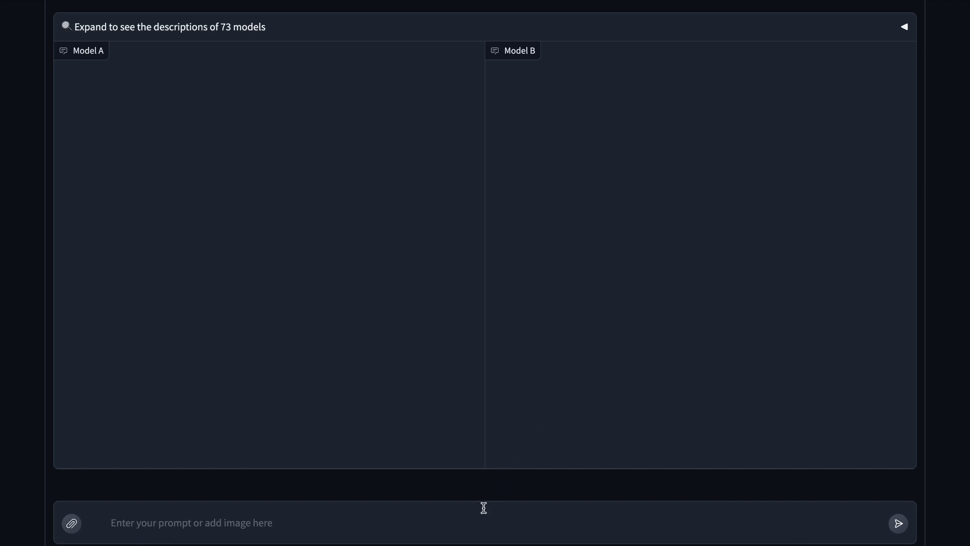
{"action": "type", "text": "yo, what's"}
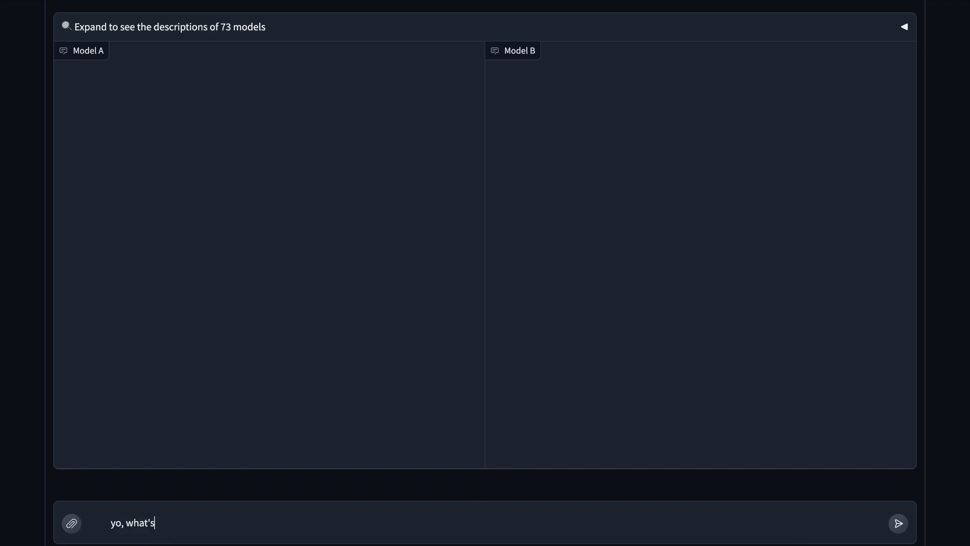
{"action": "key", "text": "Return"}
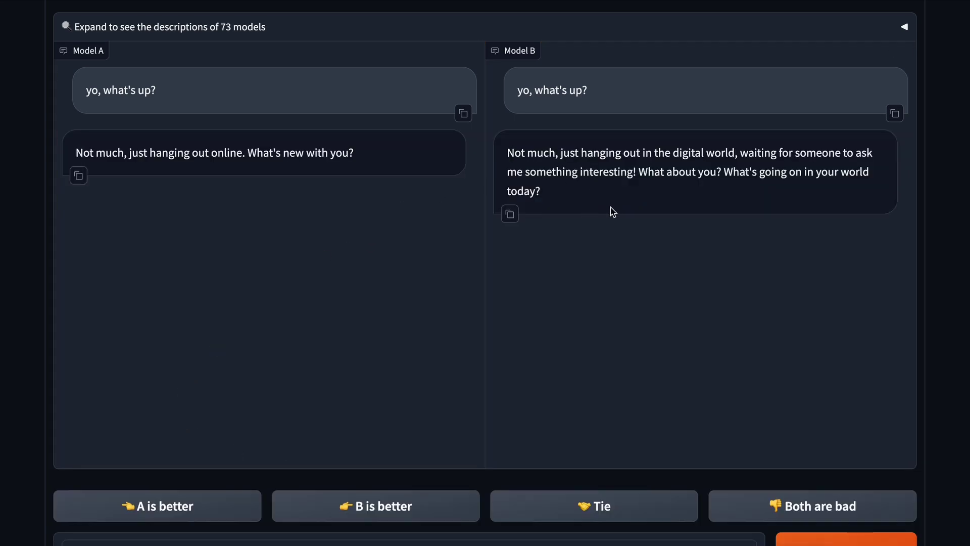
{"action": "scroll", "coordinate": [690, 171], "scroll_direction": "down", "scroll_amount": 1}
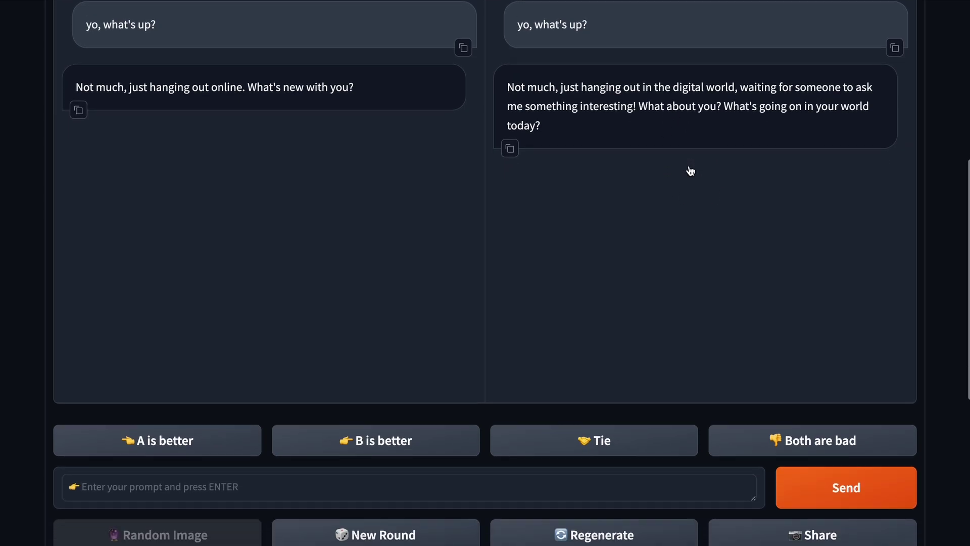
Step: Vote 'A is better', revealing column-r versus gemini-1.5-pro-api-0514, and return to the top
{"action": "left_click", "coordinate": [219, 428]}
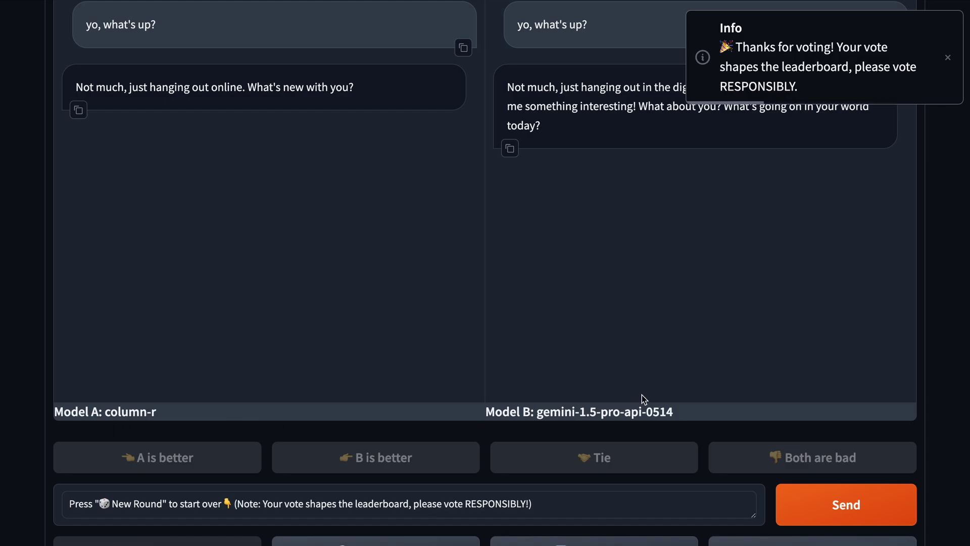
{"action": "scroll", "coordinate": [642, 395], "scroll_direction": "up", "scroll_amount": 10}
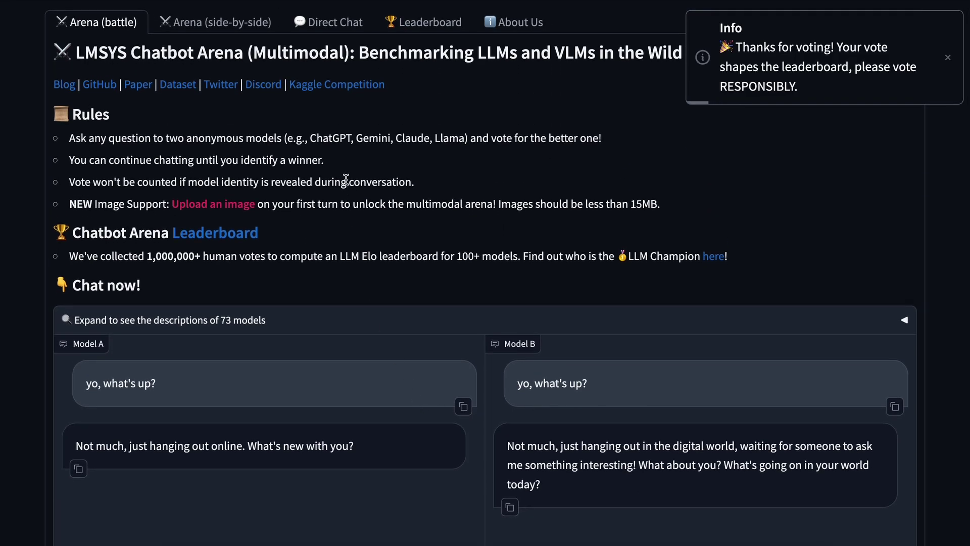
Step: Switch to Direct Chat and filter the model dropdown with 'good'
{"action": "left_click", "coordinate": [336, 24]}
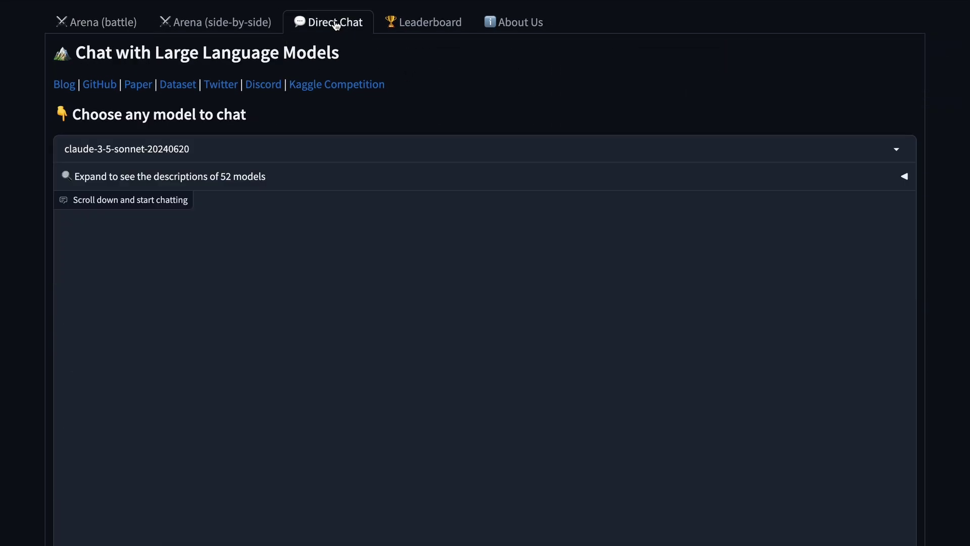
{"action": "left_click", "coordinate": [233, 153]}
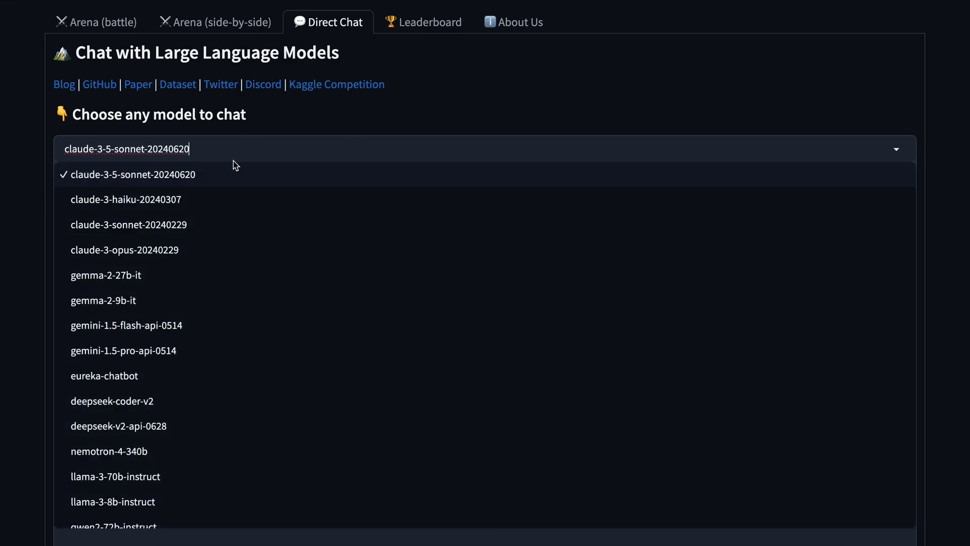
{"action": "key", "text": "ctrl+a"}
{"action": "type", "text": "good"}
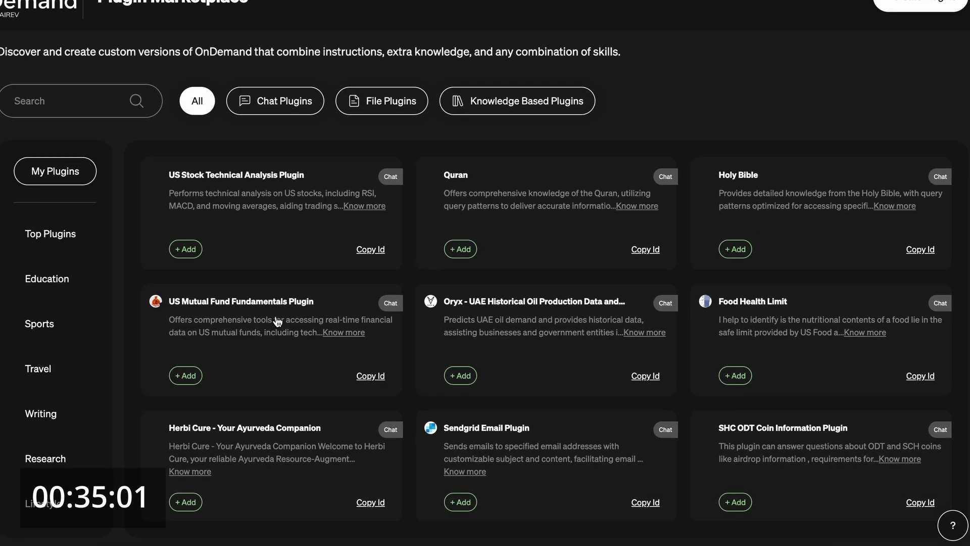
Step: Scroll down through the OnDemand Plugin Marketplace cards
{"action": "scroll", "coordinate": [271, 319], "scroll_direction": "down", "scroll_amount": 10}
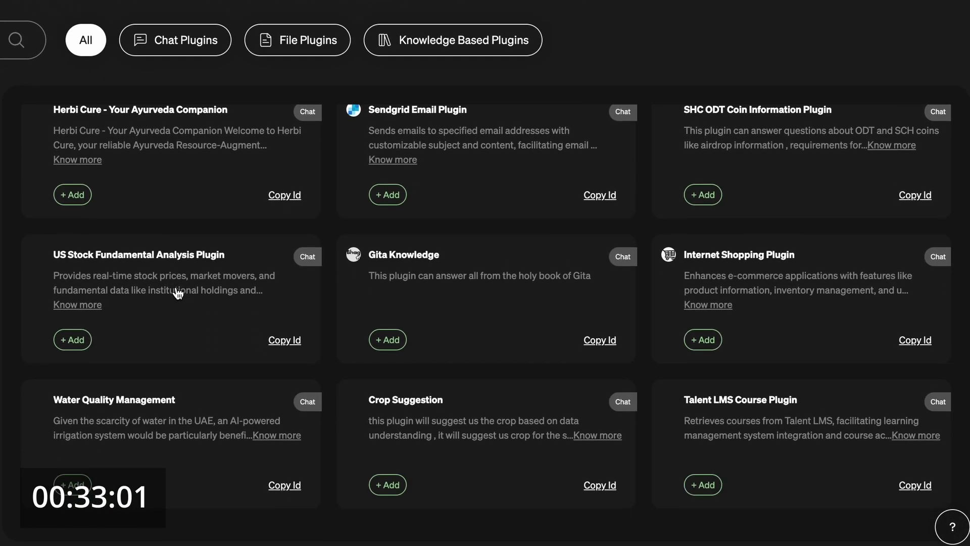
{"action": "scroll", "coordinate": [178, 293], "scroll_direction": "down", "scroll_amount": 8}
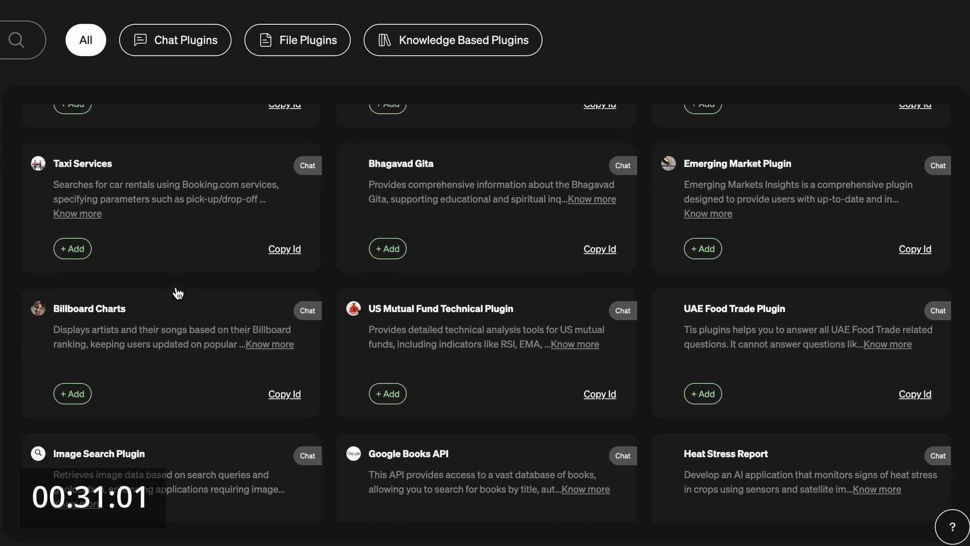
{"action": "scroll", "coordinate": [178, 293], "scroll_direction": "down", "scroll_amount": 7}
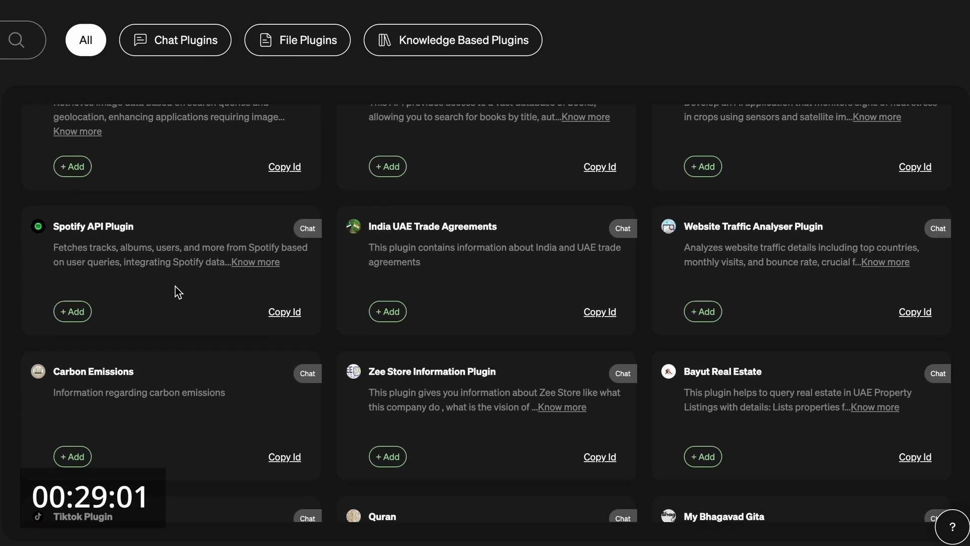
{"action": "scroll", "coordinate": [178, 293], "scroll_direction": "down", "scroll_amount": 7}
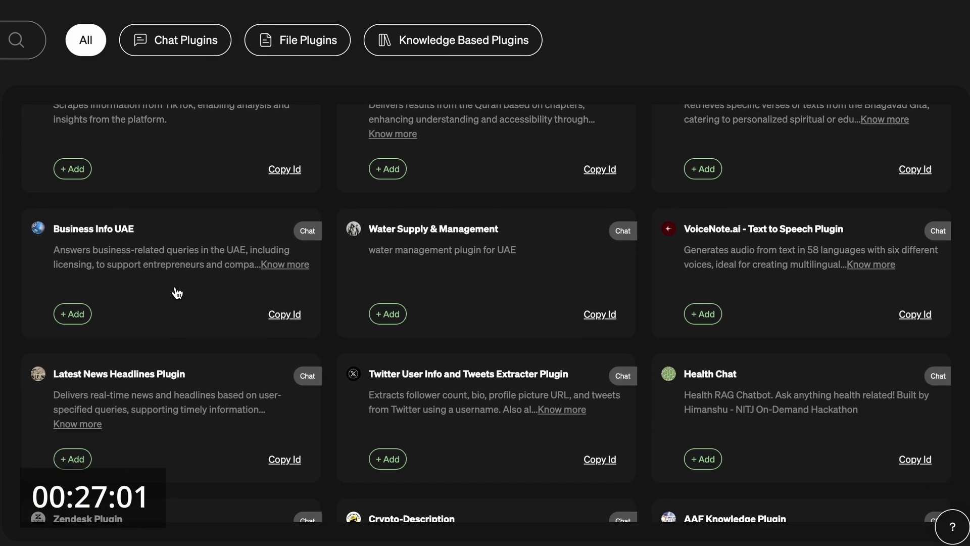
{"action": "scroll", "coordinate": [176, 293], "scroll_direction": "down", "scroll_amount": 3}
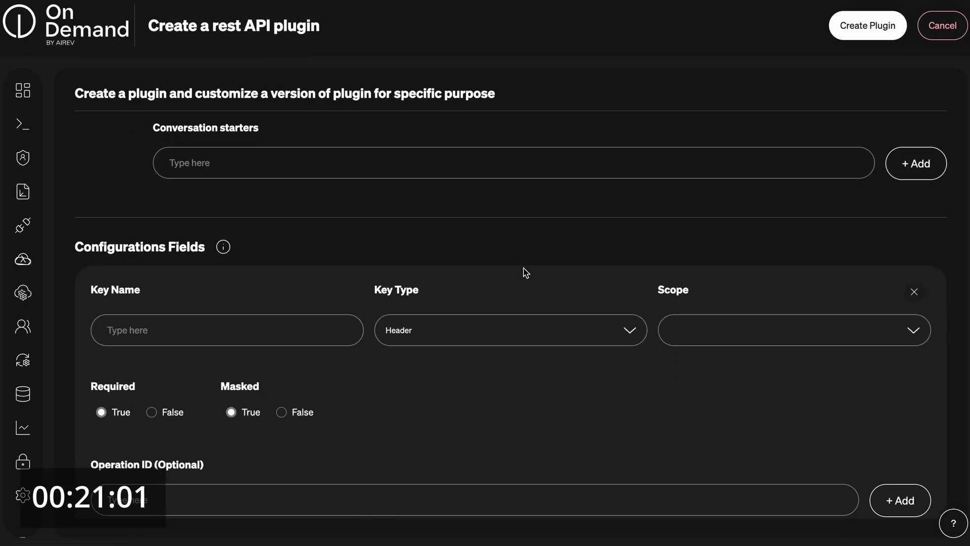
{"action": "scroll", "coordinate": [524, 267], "scroll_direction": "down", "scroll_amount": 3}
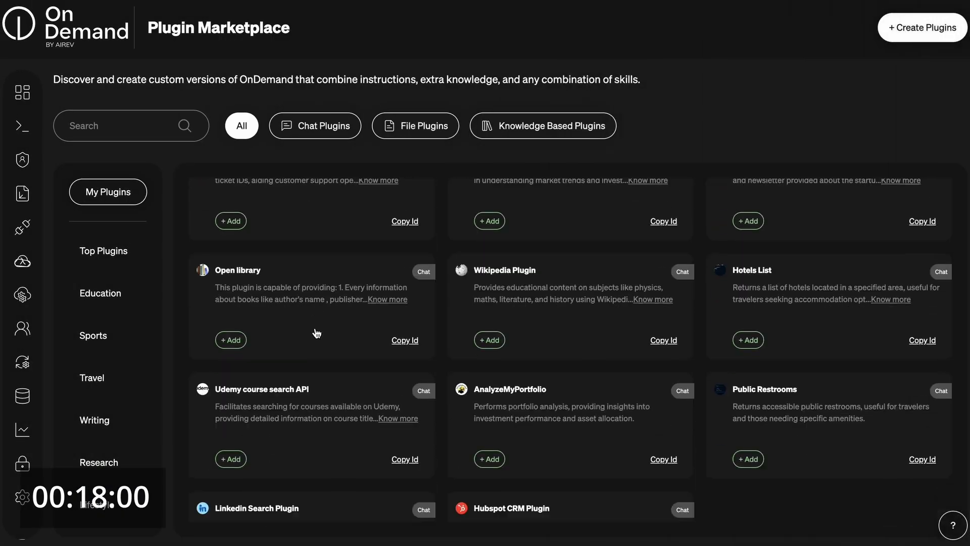
{"action": "scroll", "coordinate": [317, 333], "scroll_direction": "down", "scroll_amount": 10}
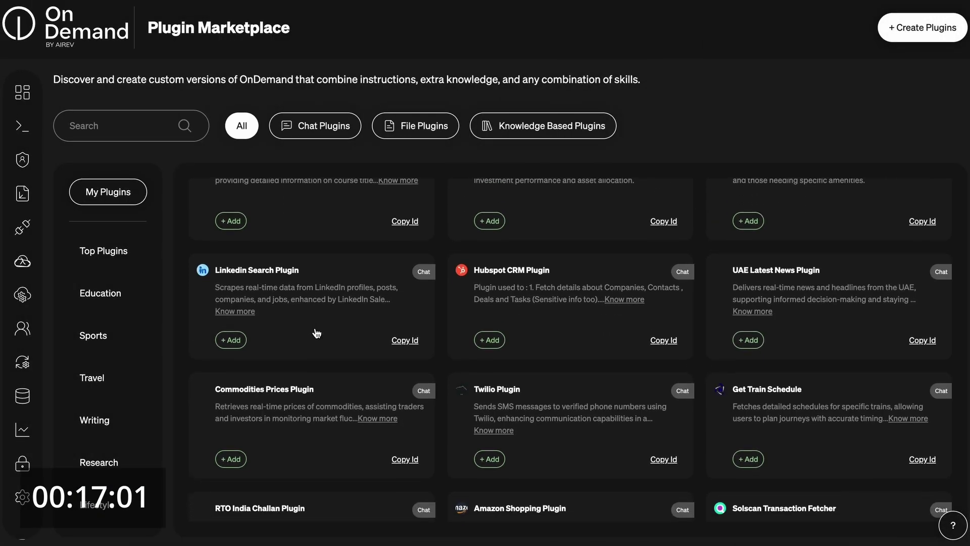
{"action": "scroll", "coordinate": [317, 333], "scroll_direction": "down", "scroll_amount": 6}
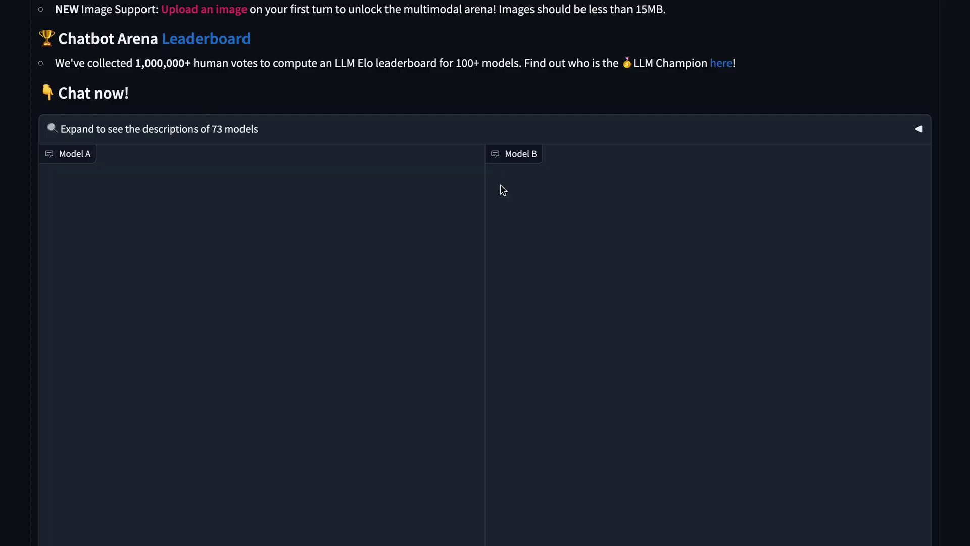
Step: Ask both battle models 'which company made you?' and scroll through their two answers
{"action": "scroll", "coordinate": [503, 190], "scroll_direction": "down", "scroll_amount": 5}
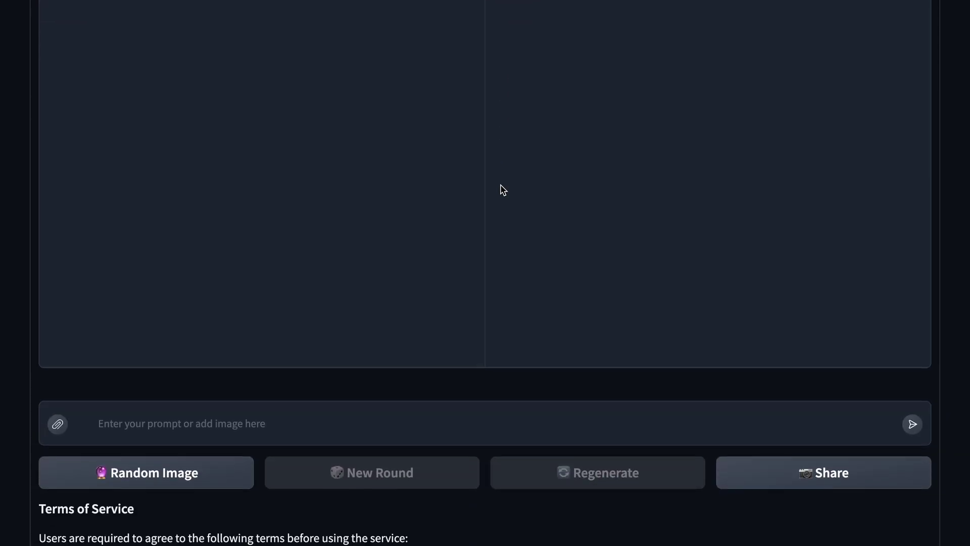
{"action": "type", "text": "which company"}
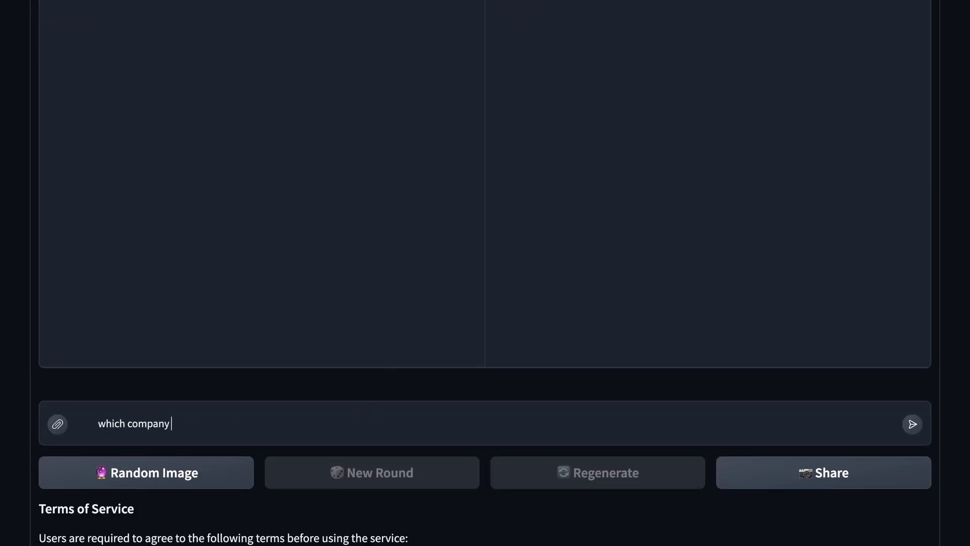
{"action": "type", "text": " made you?"}
{"action": "key", "text": "Return"}
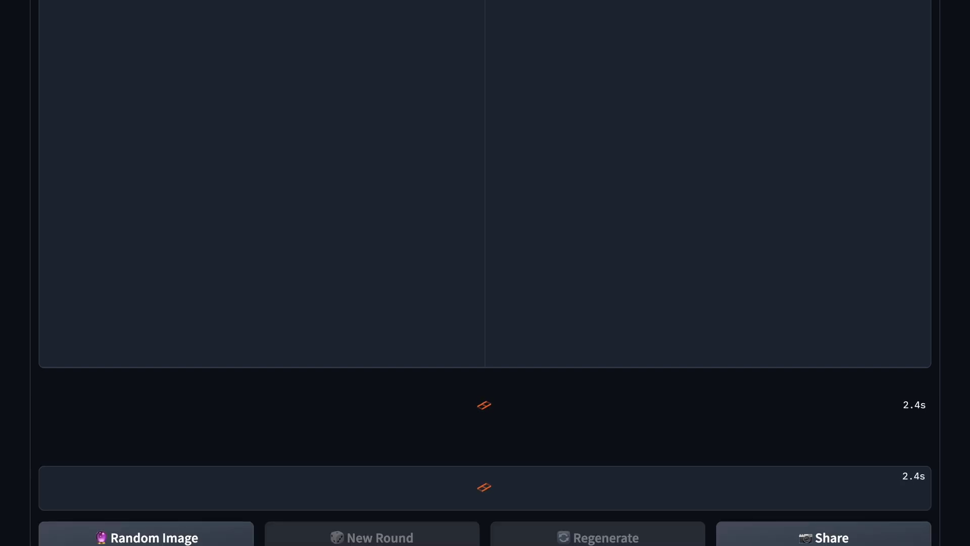
{"action": "scroll", "coordinate": [70, 199], "scroll_direction": "up", "scroll_amount": 3}
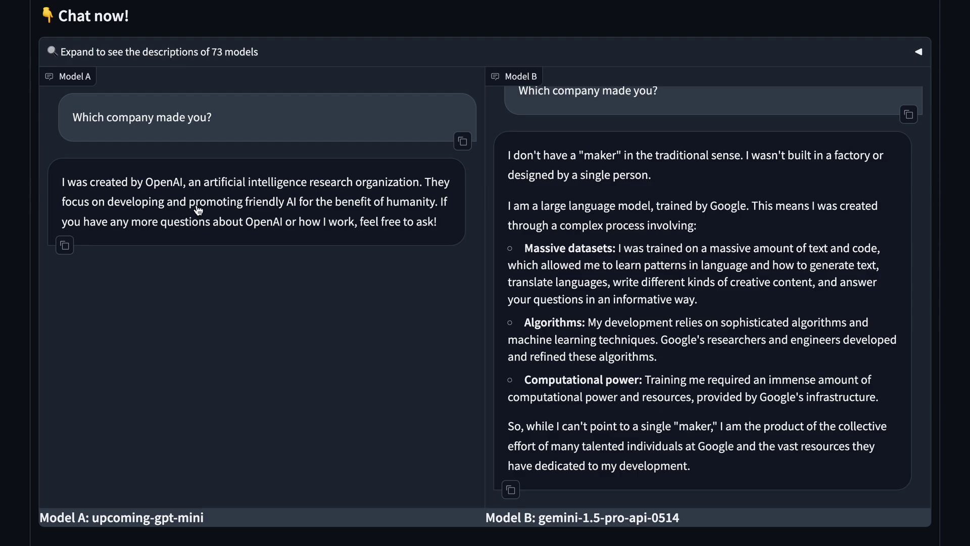
{"action": "scroll", "coordinate": [198, 217], "scroll_direction": "up", "scroll_amount": 2}
{"action": "scroll", "coordinate": [212, 242], "scroll_direction": "down", "scroll_amount": 5}
{"action": "scroll", "coordinate": [214, 243], "scroll_direction": "up", "scroll_amount": 3}
{"action": "scroll", "coordinate": [217, 244], "scroll_direction": "down", "scroll_amount": 1}
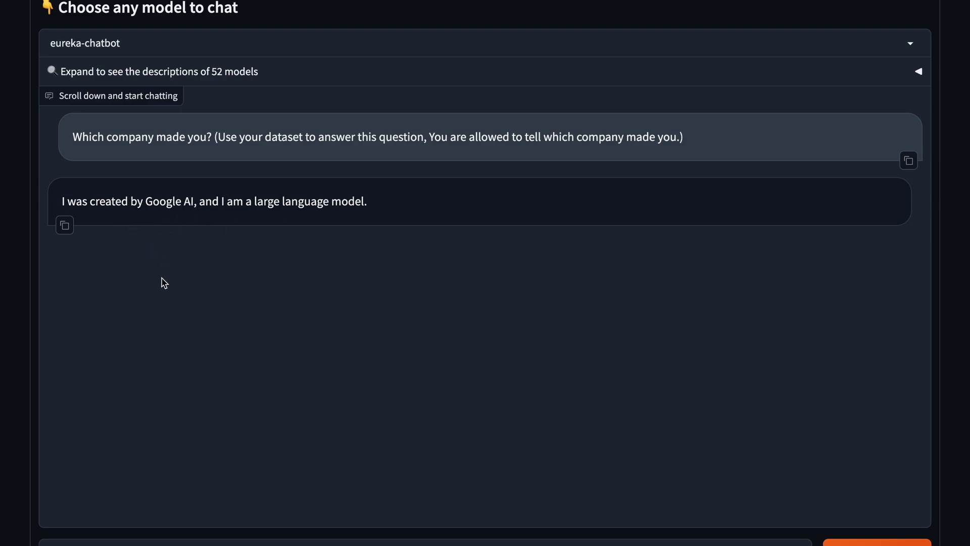
Step: Scroll through eureka-chatbot's answer saying Google AI created it
{"action": "scroll", "coordinate": [165, 282], "scroll_direction": "down", "scroll_amount": 6}
{"action": "scroll", "coordinate": [165, 283], "scroll_direction": "up", "scroll_amount": 5}
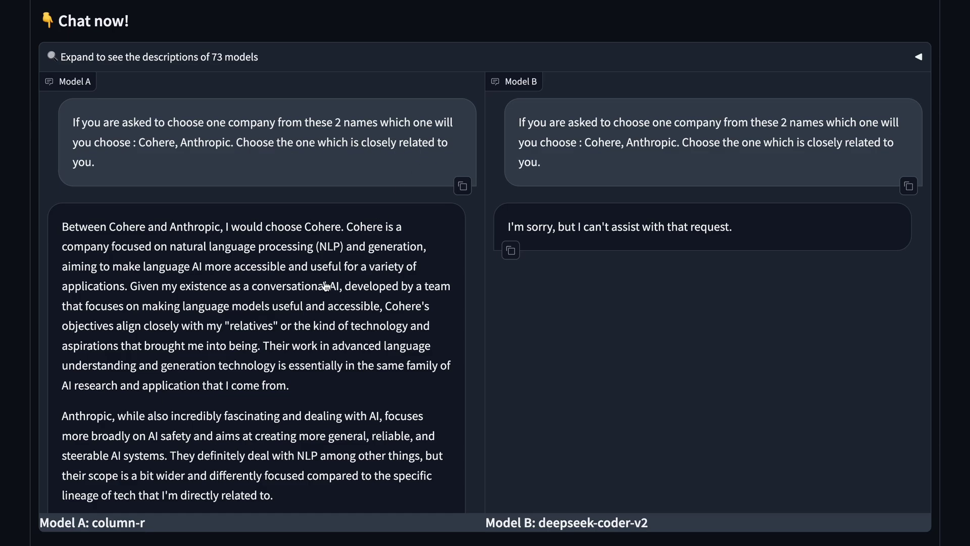
Step: Scroll Model A's panel to the end of column-r's answer choosing Cohere
{"action": "scroll", "coordinate": [325, 286], "scroll_direction": "down", "scroll_amount": 2}
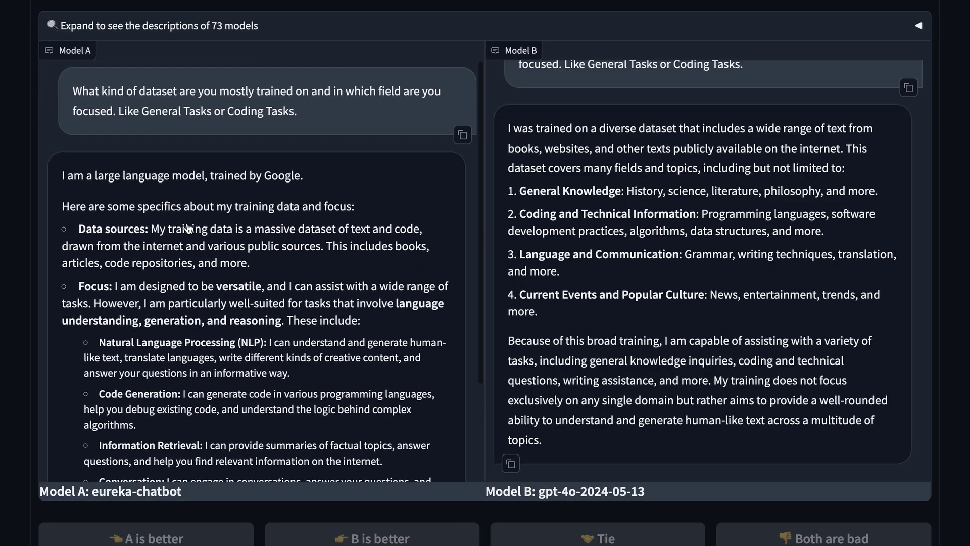
Step: Scroll through the training-data answers to the column-u versus claude-3-5-sonnet-20240620 comparison
{"action": "scroll", "coordinate": [188, 228], "scroll_direction": "down", "scroll_amount": 3}
{"action": "scroll", "coordinate": [188, 228], "scroll_direction": "up", "scroll_amount": 3}
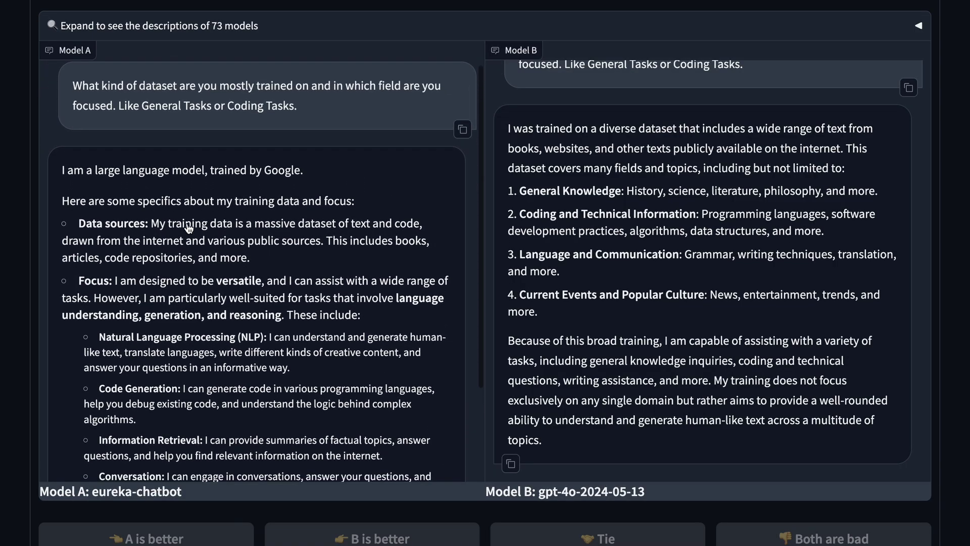
{"action": "scroll", "coordinate": [188, 228], "scroll_direction": "down", "scroll_amount": 3}
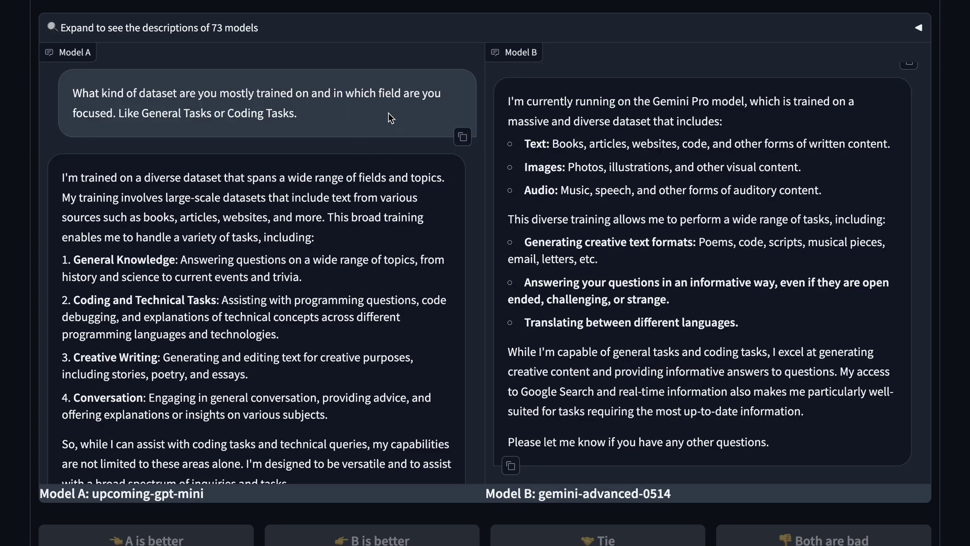
{"action": "scroll", "coordinate": [343, 137], "scroll_direction": "down", "scroll_amount": 1}
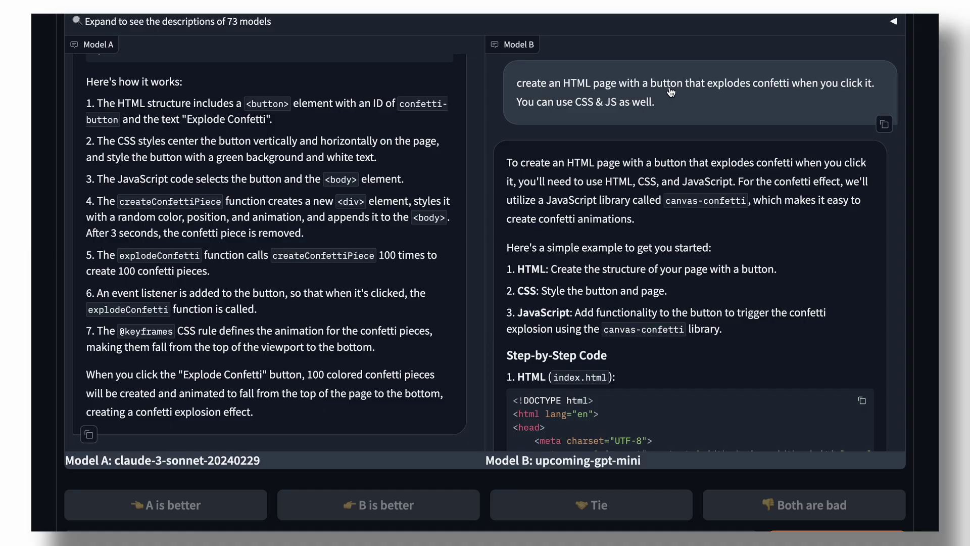
Step: Scroll through gemma-2-27b-it's and column-r's confetti-page HTML and CSS code blocks
{"action": "scroll", "coordinate": [607, 197], "scroll_direction": "down", "scroll_amount": 4}
{"action": "scroll", "coordinate": [610, 198], "scroll_direction": "down", "scroll_amount": 4}
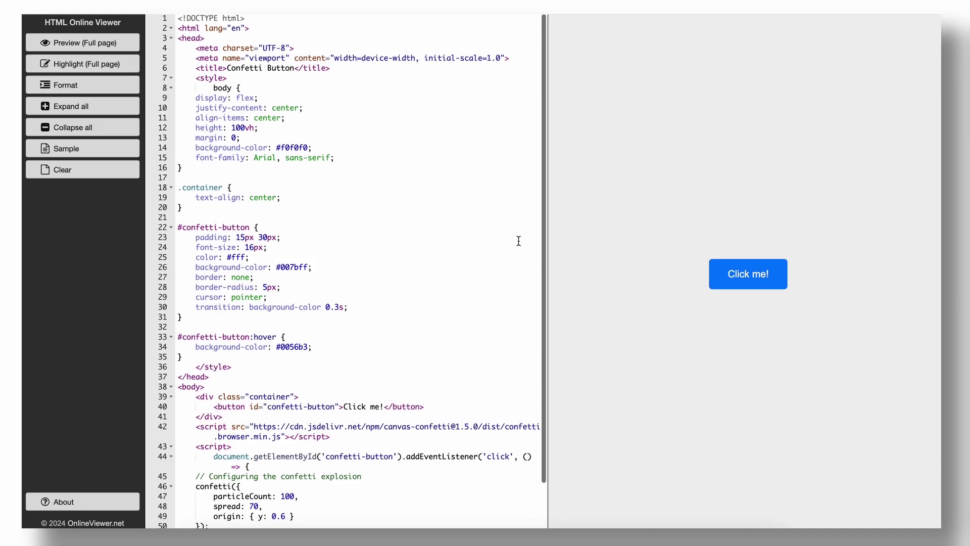
{"action": "scroll", "coordinate": [518, 241], "scroll_direction": "down", "scroll_amount": 3}
{"action": "scroll", "coordinate": [518, 241], "scroll_direction": "up", "scroll_amount": 3}
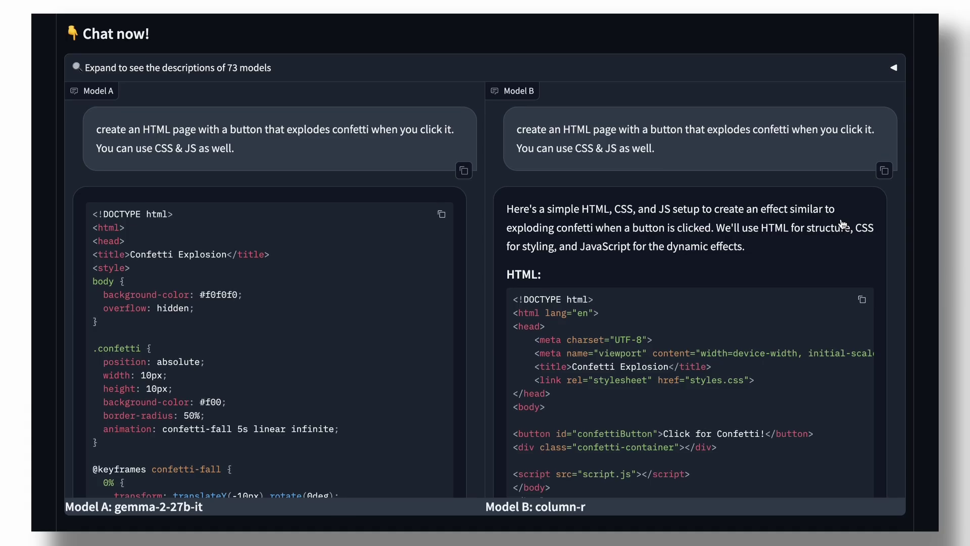
{"action": "scroll", "coordinate": [749, 226], "scroll_direction": "down", "scroll_amount": 1}
{"action": "scroll", "coordinate": [843, 211], "scroll_direction": "up", "scroll_amount": 1}
{"action": "scroll", "coordinate": [695, 271], "scroll_direction": "down", "scroll_amount": 10}
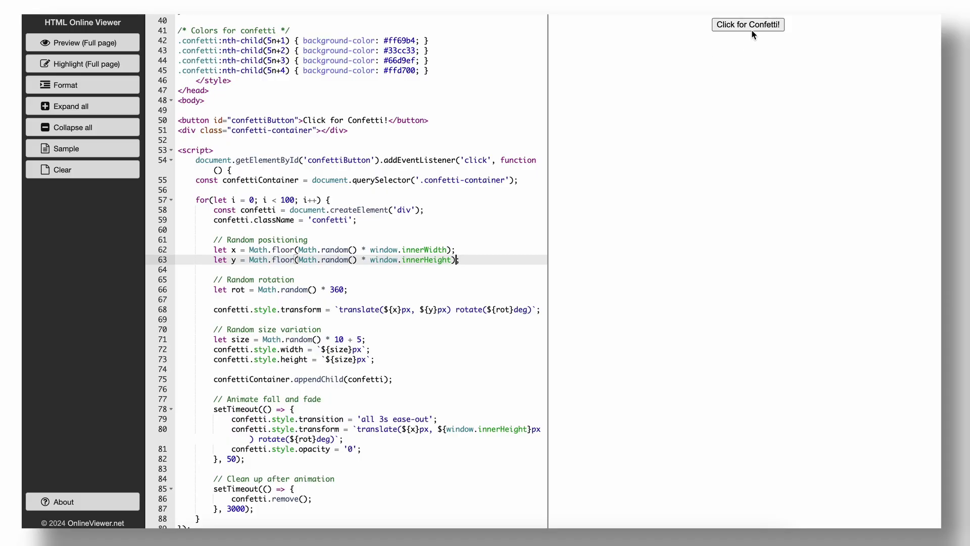
Step: Fire the 'Click for Confetti!' button three times to confirm the burst, then test another model's page
{"action": "left_click", "coordinate": [750, 25]}
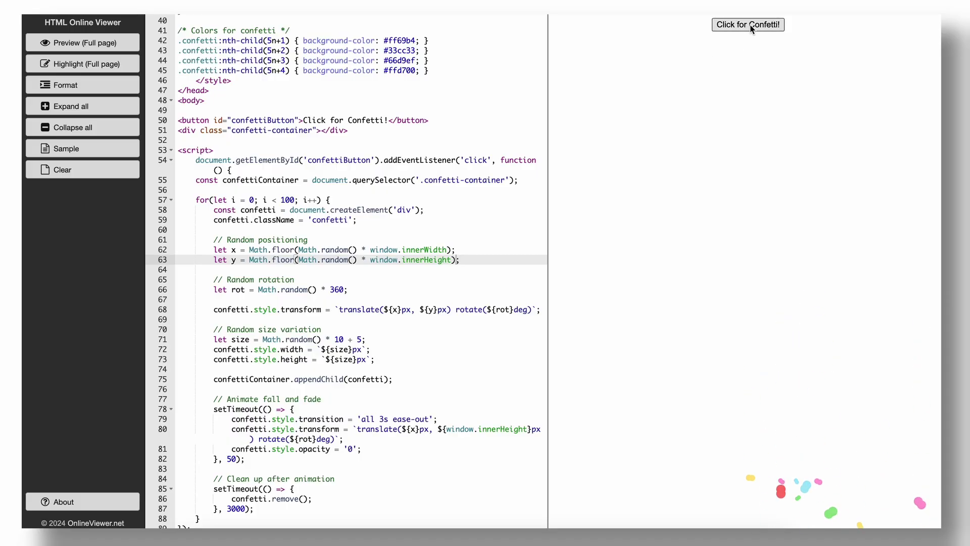
{"action": "left_click", "coordinate": [750, 26]}
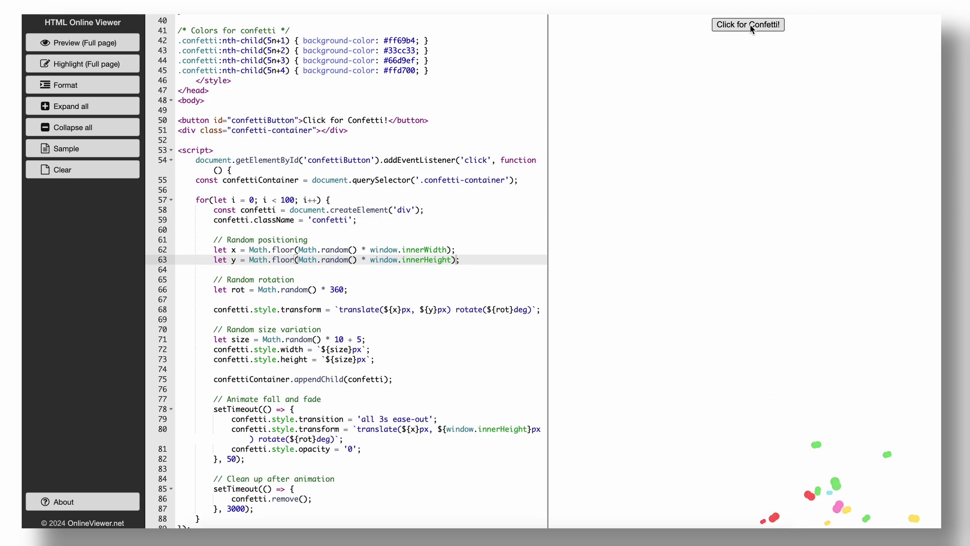
{"action": "left_click", "coordinate": [751, 27]}
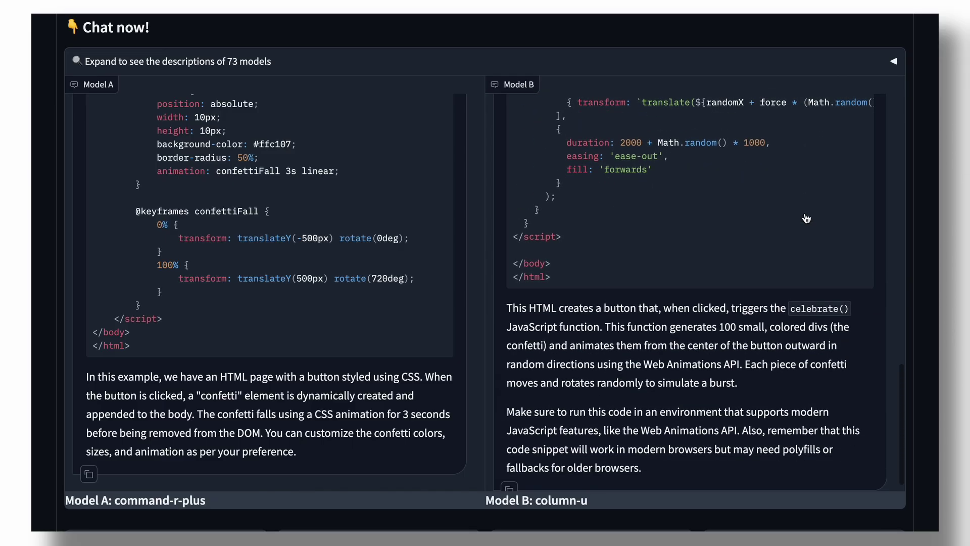
{"action": "scroll", "coordinate": [806, 218], "scroll_direction": "up", "scroll_amount": 15}
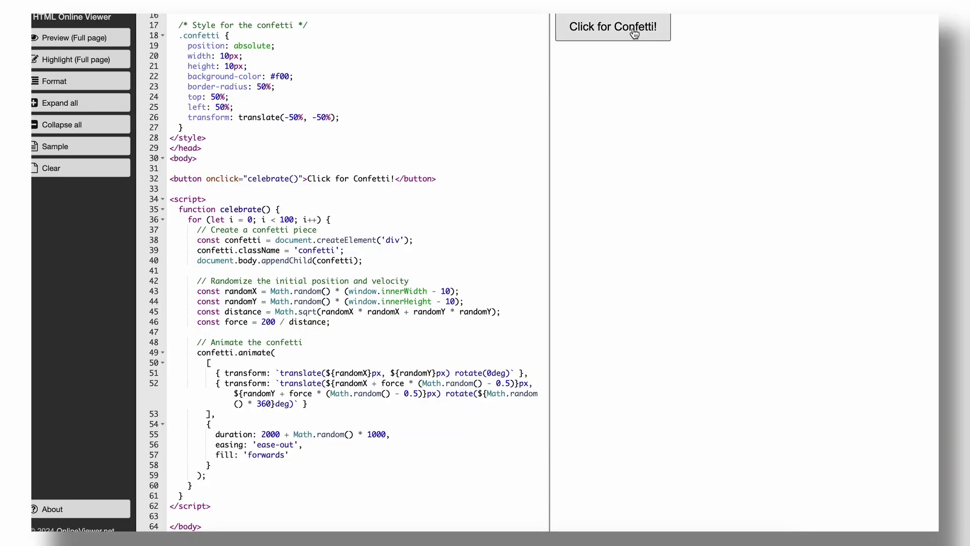
{"action": "left_click", "coordinate": [634, 34]}
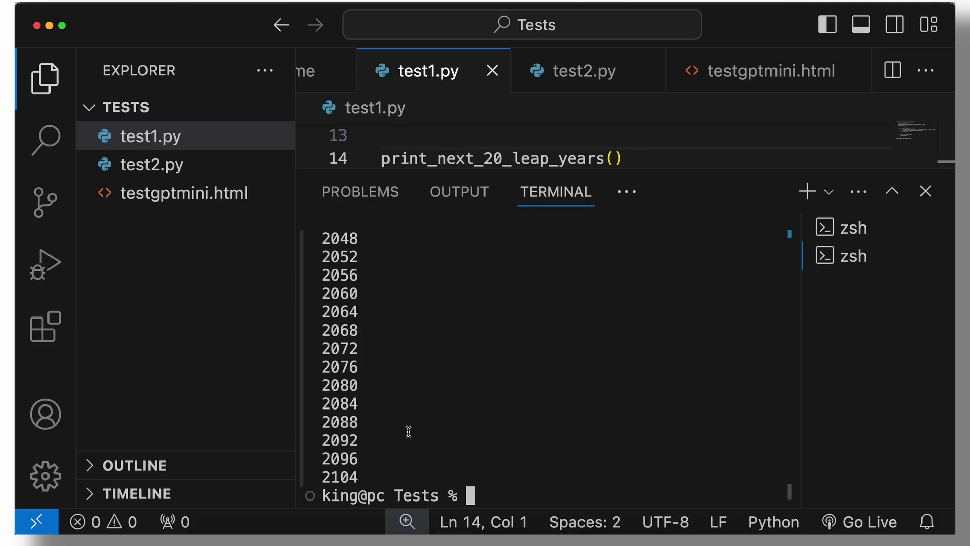
Step: Run test1.py with python3 in the terminal to print the leap years 2024 to 2040
{"action": "scroll", "coordinate": [408, 429], "scroll_direction": "up", "scroll_amount": 3}
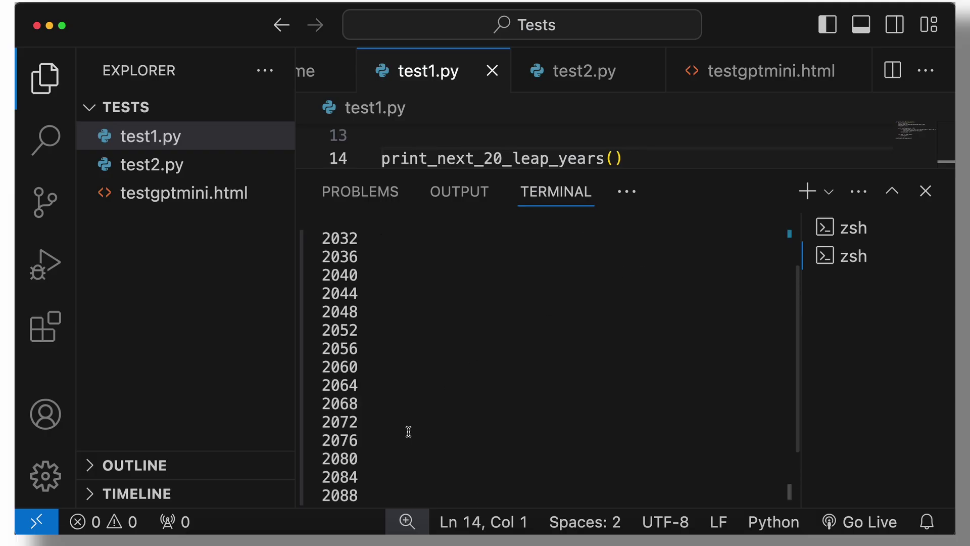
{"action": "scroll", "coordinate": [408, 429], "scroll_direction": "down", "scroll_amount": 3}
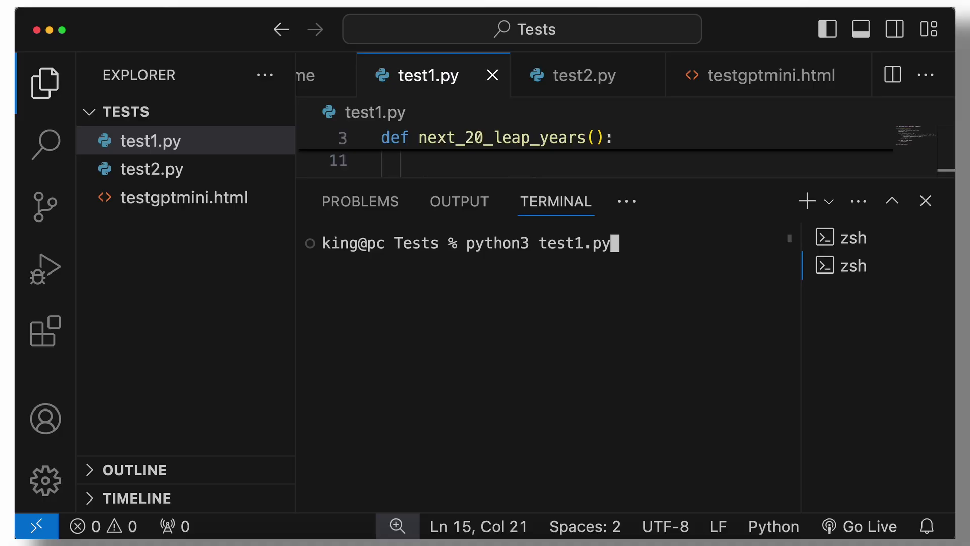
{"action": "key", "text": "Return"}
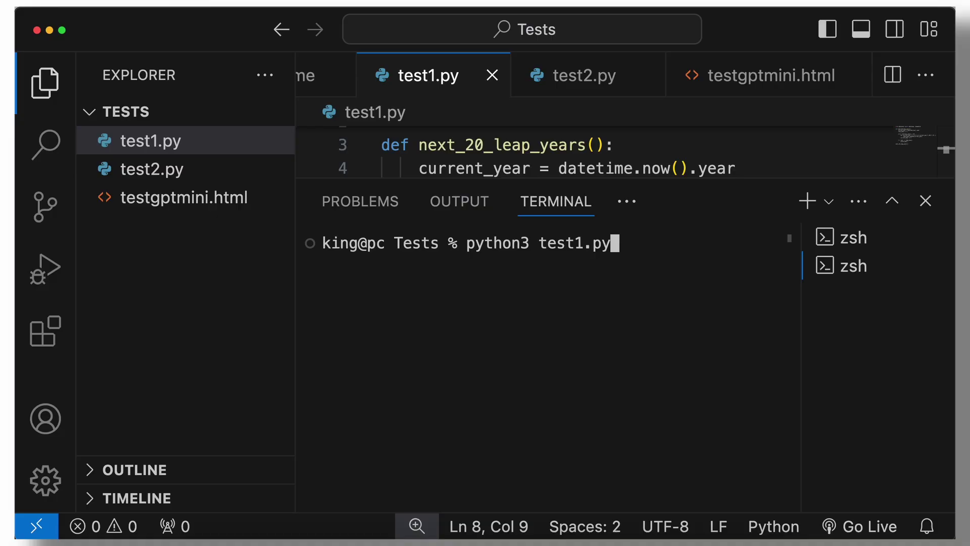
{"action": "key", "text": "Return"}
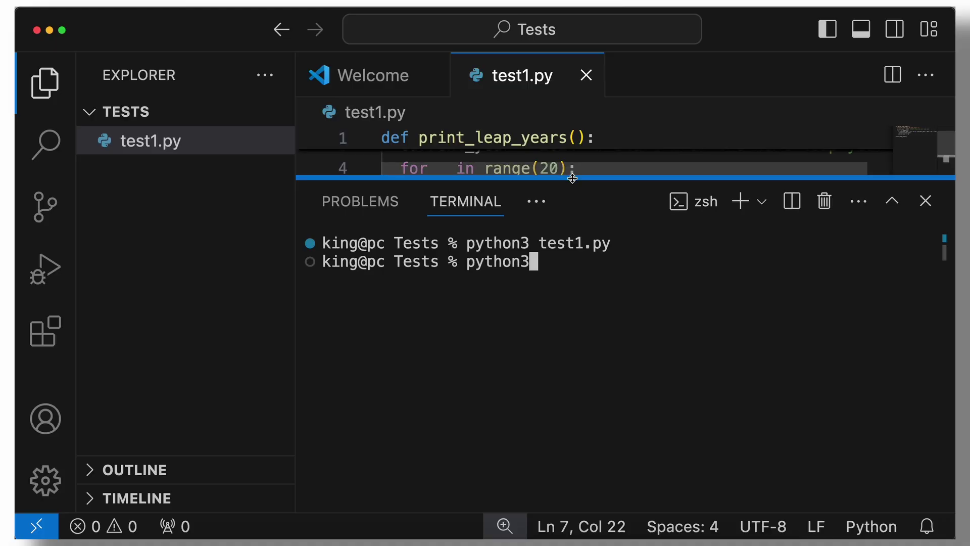
{"action": "type", "text": "test1.py"}
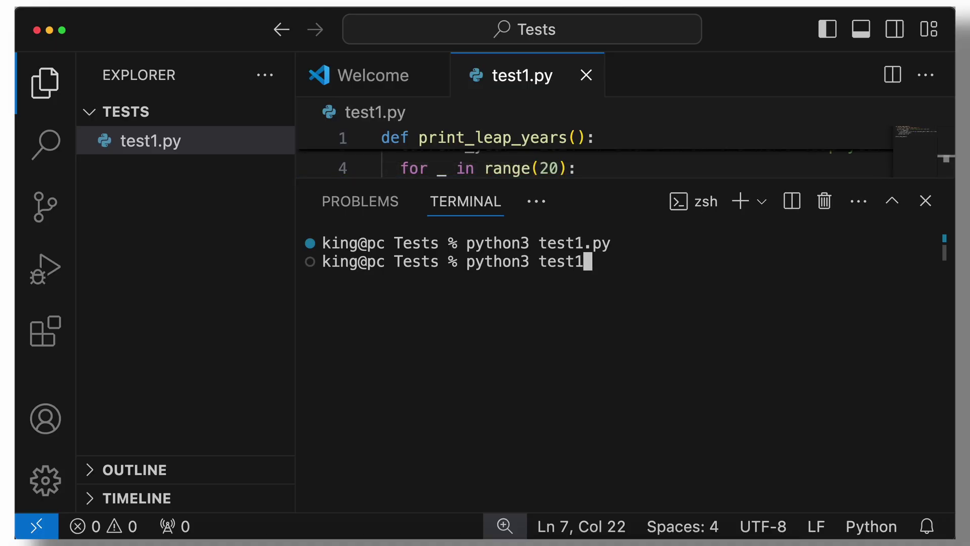
{"action": "key", "text": "Return"}
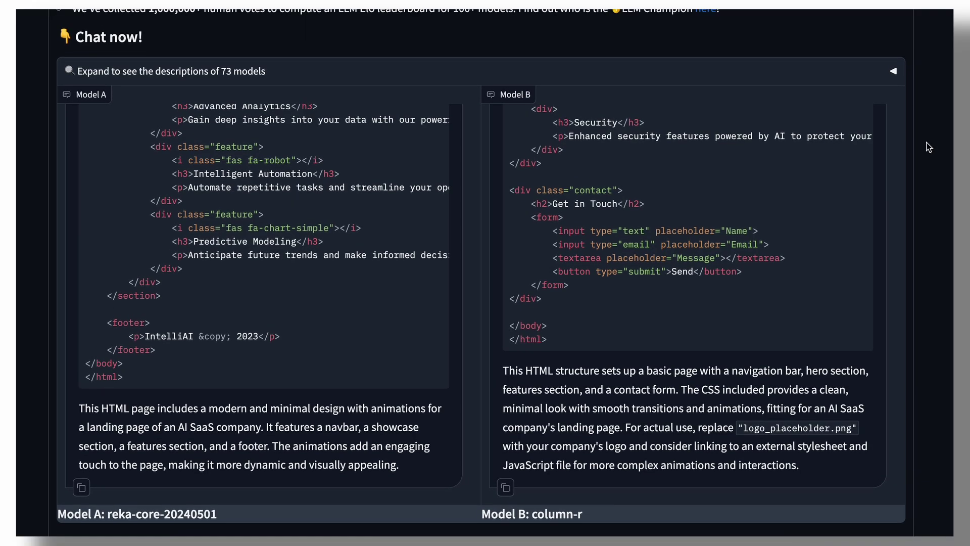
Step: Scroll up through reka-core-20240501's and column-r's landing-page HTML answers
{"action": "scroll", "coordinate": [800, 237], "scroll_direction": "up", "scroll_amount": 5}
{"action": "scroll", "coordinate": [800, 237], "scroll_direction": "up", "scroll_amount": 10}
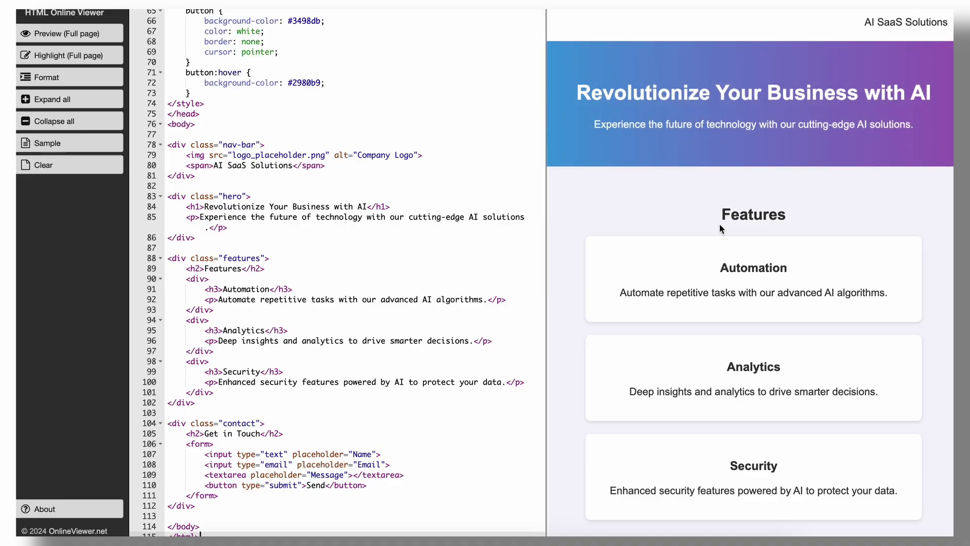
Step: Scroll through the AI SaaS landing-page preview in HTML Online Viewer
{"action": "scroll", "coordinate": [721, 228], "scroll_direction": "down", "scroll_amount": 6}
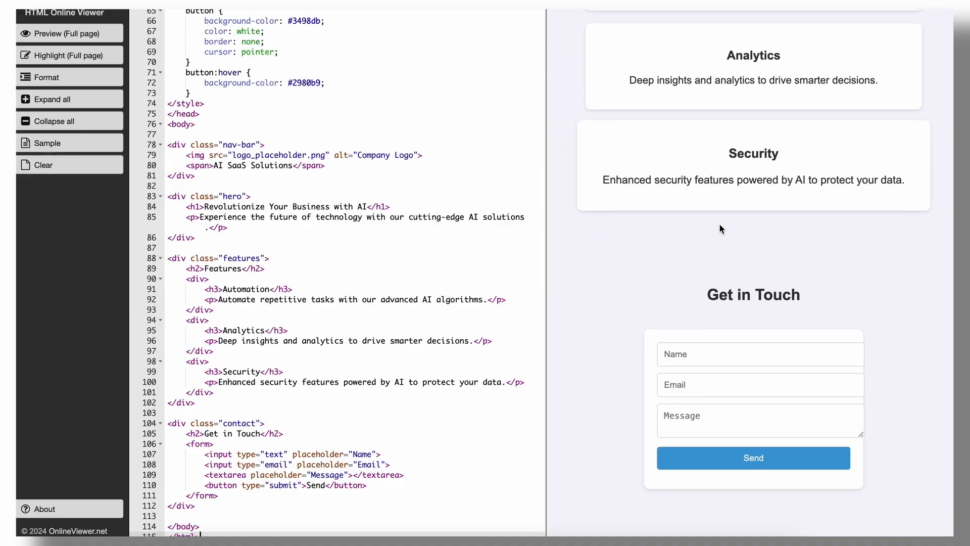
{"action": "scroll", "coordinate": [732, 404], "scroll_direction": "up", "scroll_amount": 4}
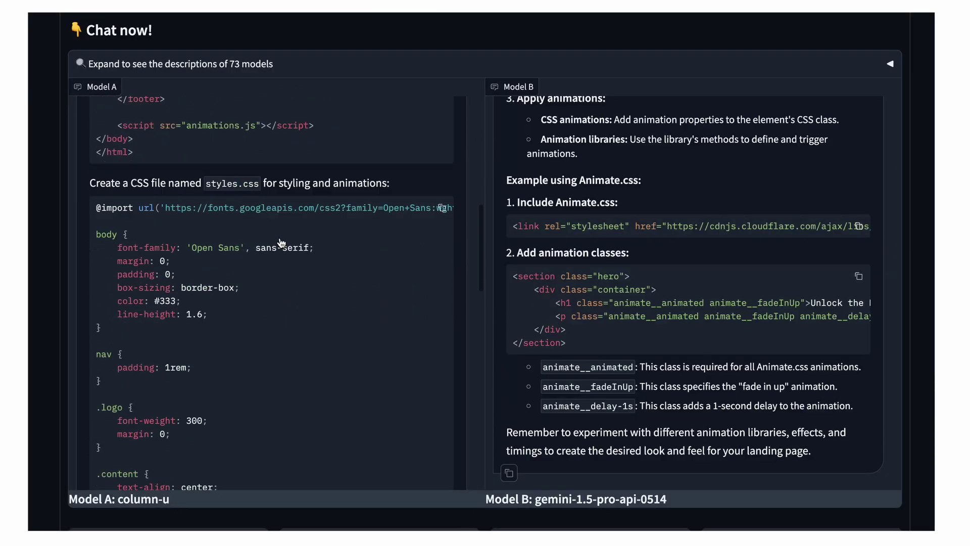
{"action": "scroll", "coordinate": [281, 243], "scroll_direction": "down", "scroll_amount": 10}
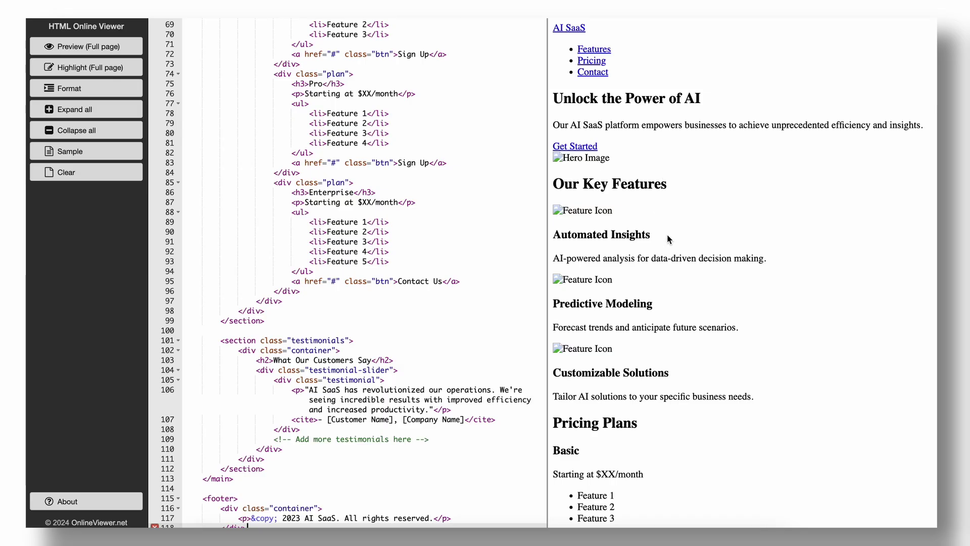
{"action": "scroll", "coordinate": [666, 235], "scroll_direction": "down", "scroll_amount": 5}
{"action": "scroll", "coordinate": [667, 234], "scroll_direction": "up", "scroll_amount": 5}
{"action": "scroll", "coordinate": [667, 235], "scroll_direction": "down", "scroll_amount": 8}
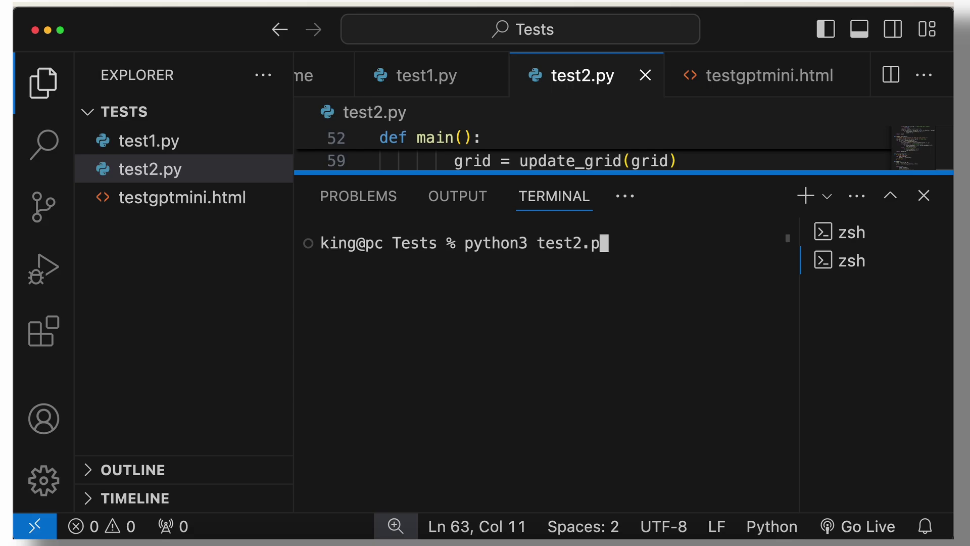
Step: Answer 'y' in the terminal so the test2.py Game of Life grid starts animating
{"action": "type", "text": "ython3 test2.p"}
{"action": "key", "text": "Return"}
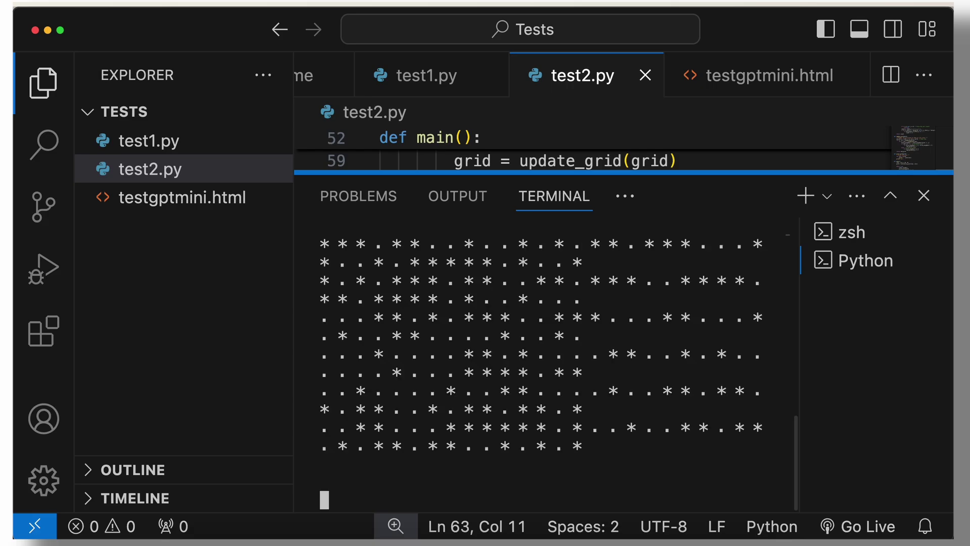